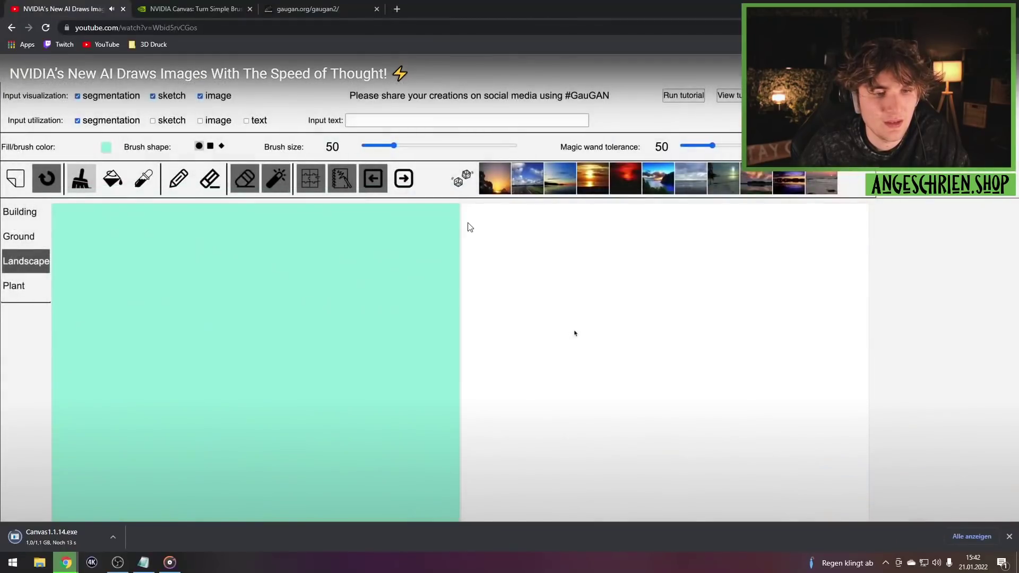
Step: Watch the NVIDIA Canvas painting demo in full screen, pausing and resuming at points of interest, and leave full screen
double_click(416, 239)
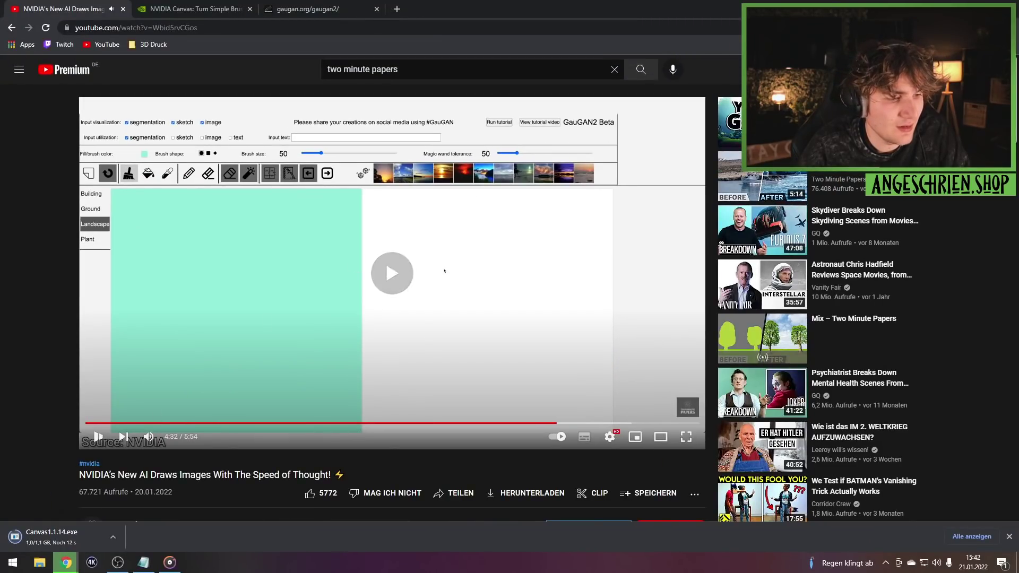
click(481, 276)
double_click(335, 307)
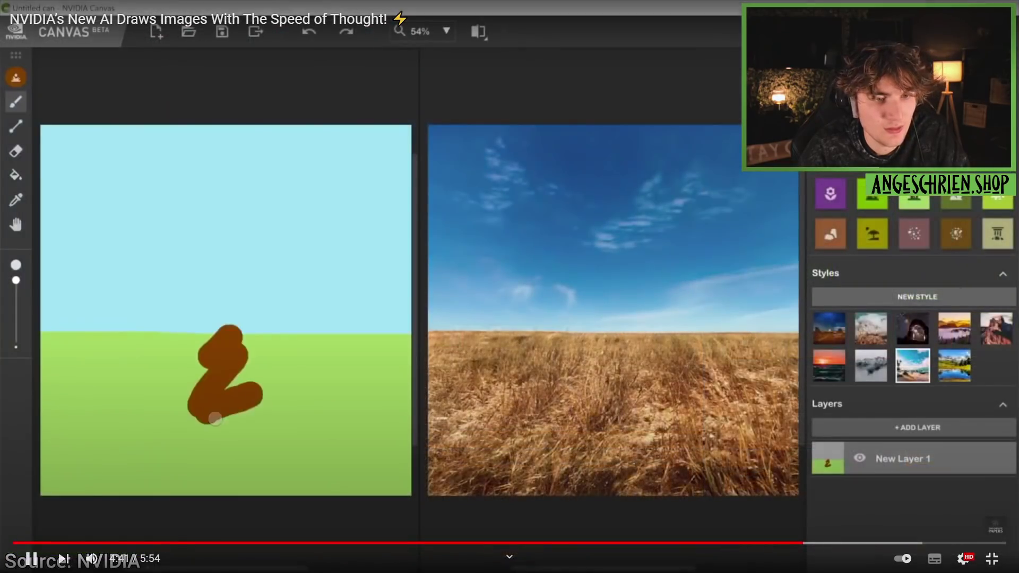
click(664, 269)
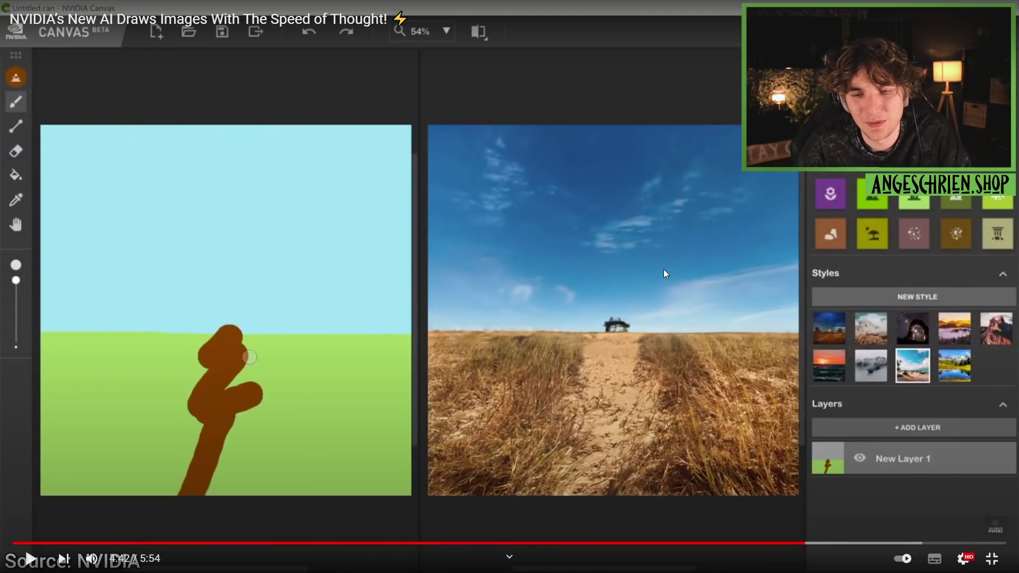
click(664, 268)
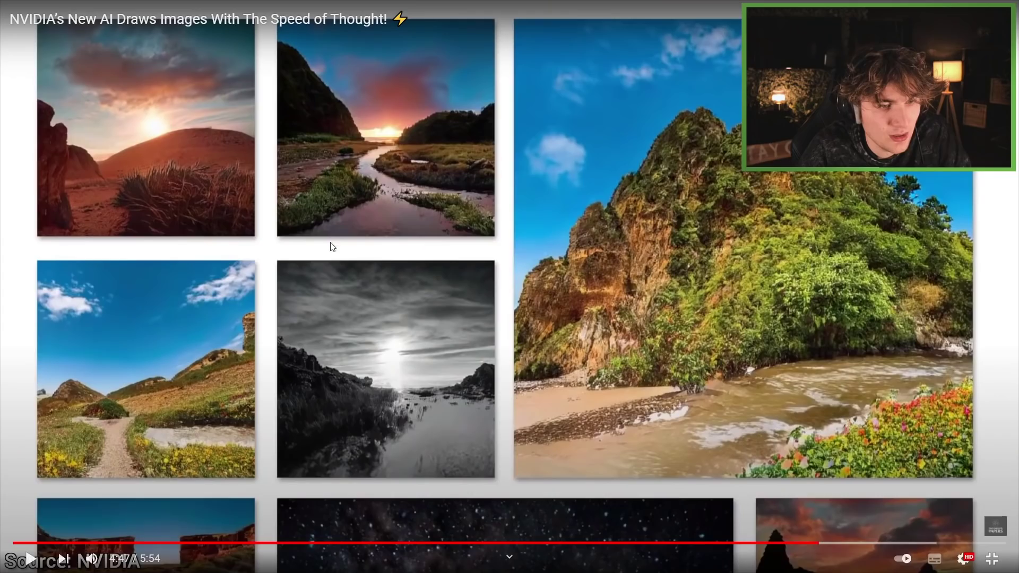
click(388, 224)
click(388, 225)
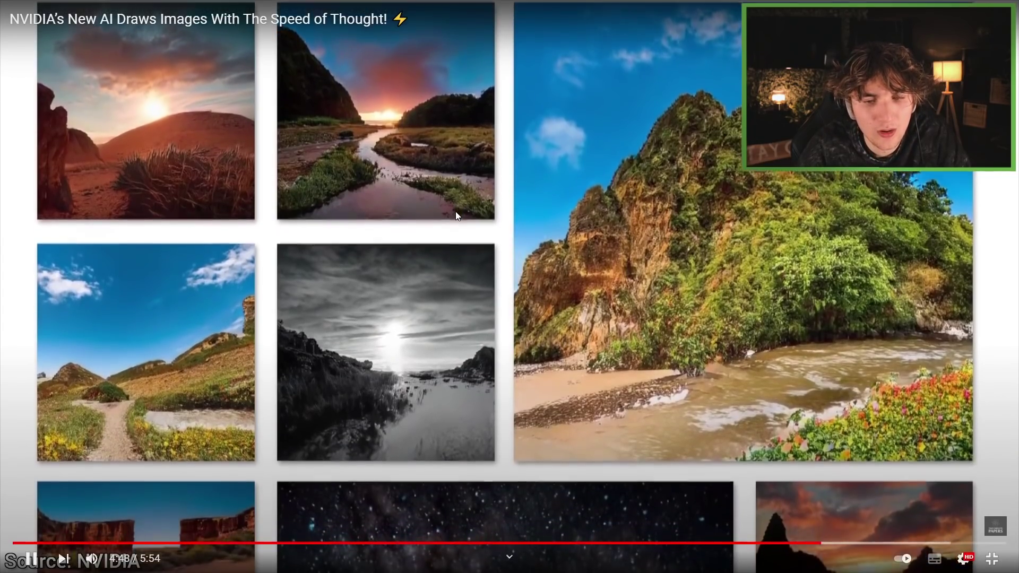
key(Escape)
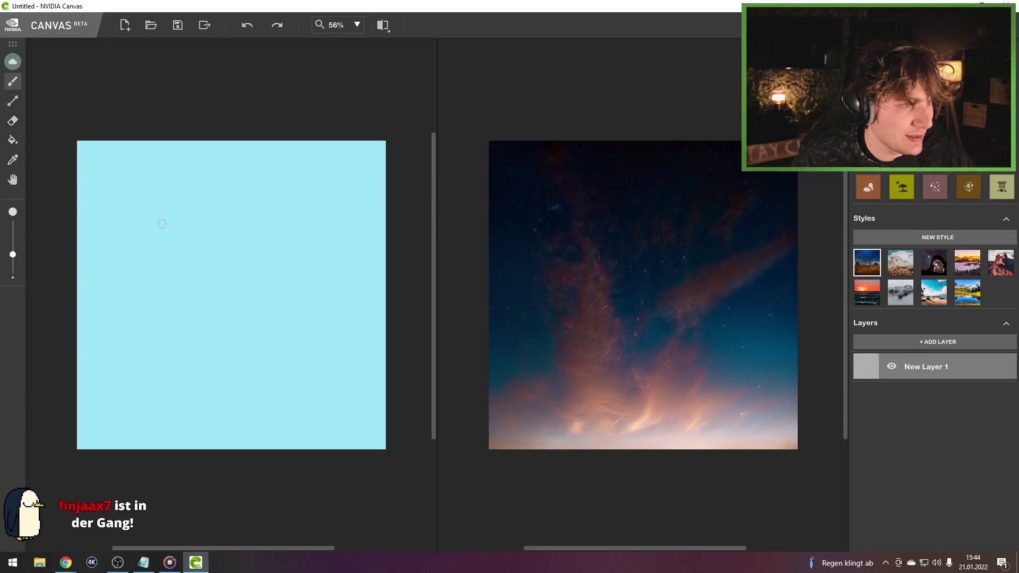
Step: In NVIDIA Canvas, paint a grey cloud scribble in the upper sky and a green hill along the canvas's bottom edge
mouse_move(135, 174)
mouse_down()
mouse_move(231, 265)
mouse_move(183, 337)
mouse_move(188, 223)
mouse_move(181, 250)
mouse_move(196, 222)
mouse_up()
drag(179, 176, 152, 273)
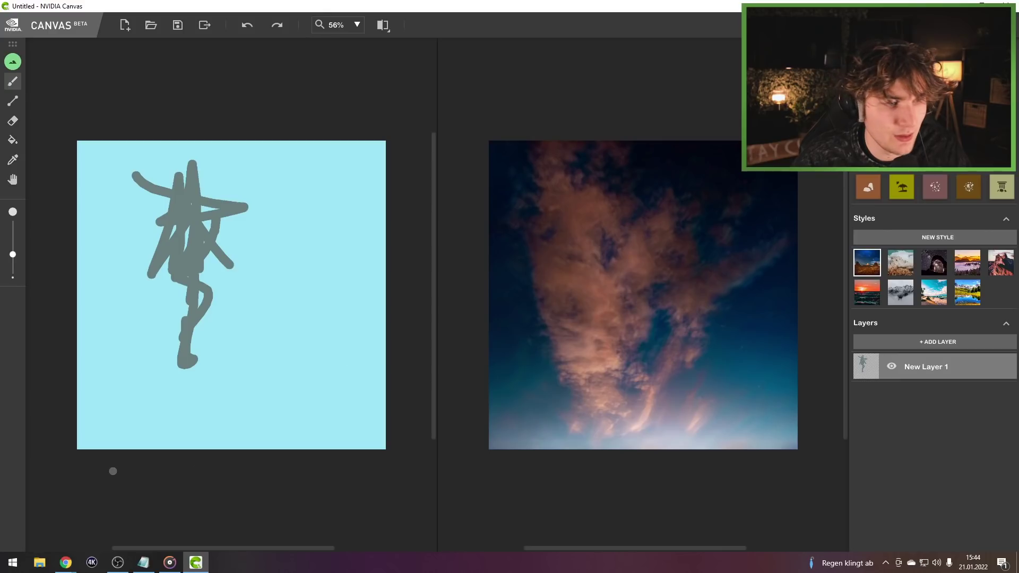
mouse_move(163, 450)
mouse_down()
mouse_move(266, 397)
mouse_move(361, 388)
mouse_up()
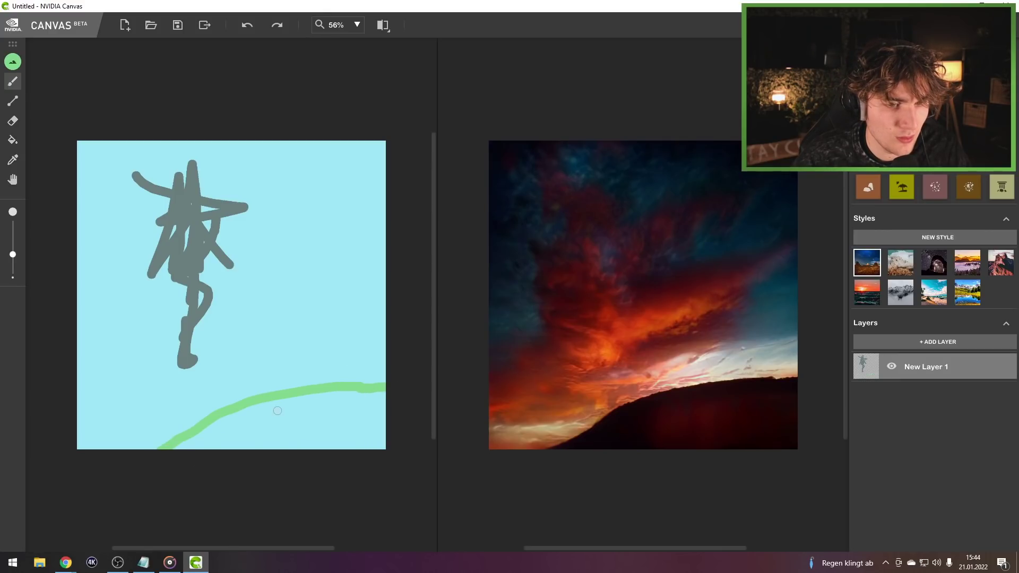
mouse_move(277, 416)
mouse_down()
mouse_move(234, 440)
mouse_move(321, 403)
mouse_up()
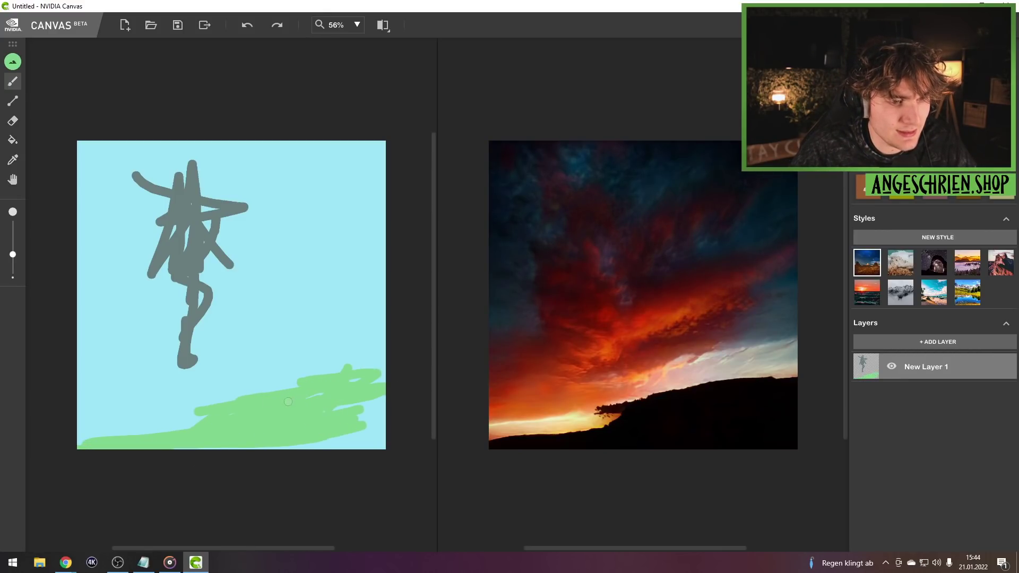
drag(310, 438, 372, 442)
Step: Switch to the orange sunset style and paint a solid brown mountain above the green hill with an enlarged brush
click(932, 266)
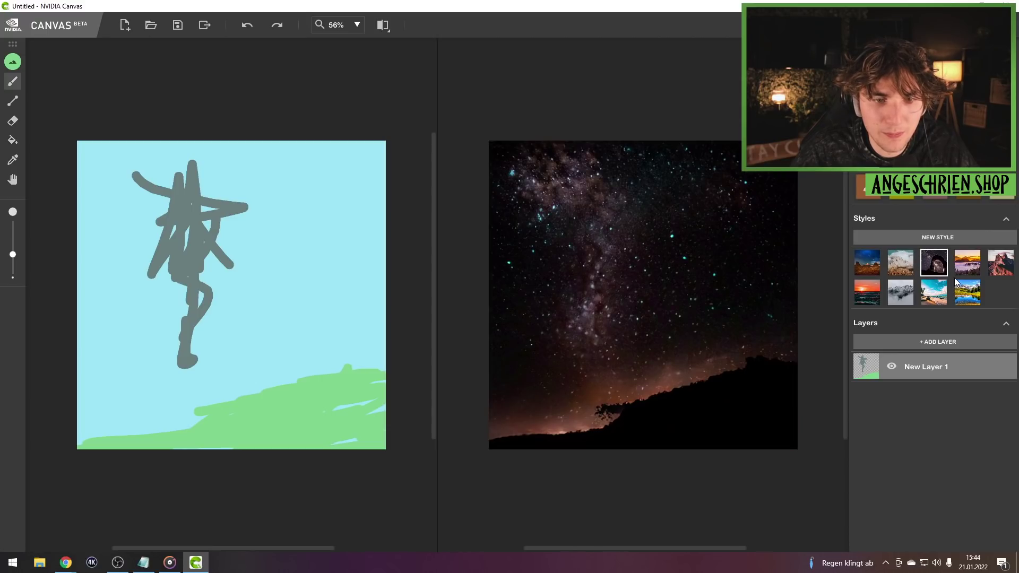
click(961, 268)
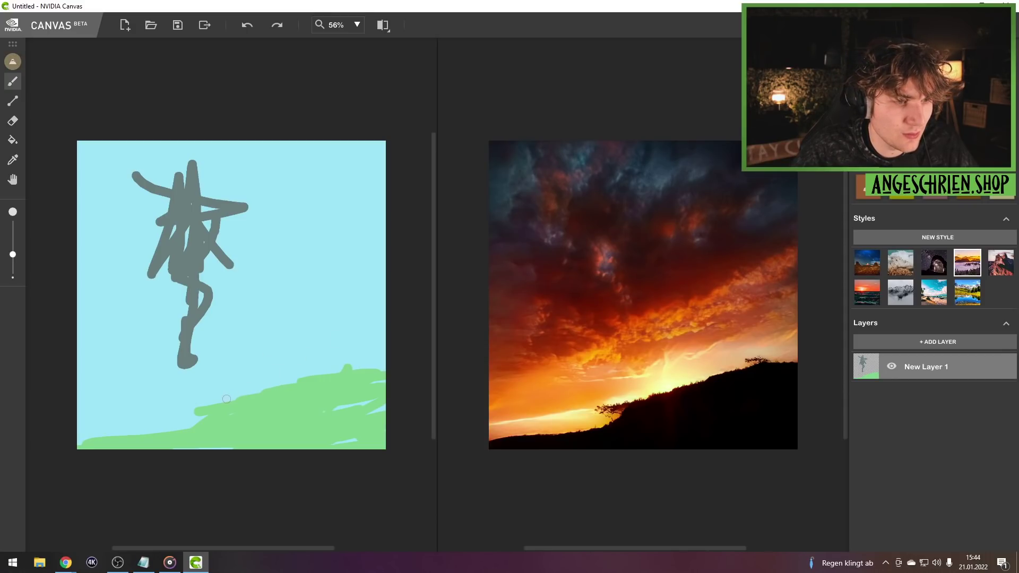
mouse_move(346, 271)
mouse_down()
mouse_move(445, 350)
mouse_move(445, 391)
mouse_up()
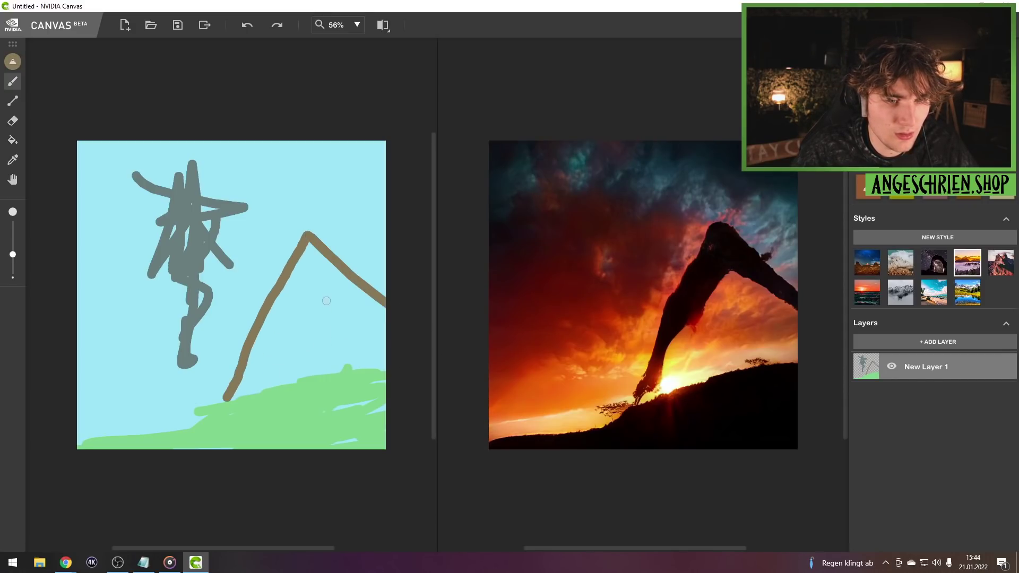
drag(317, 255, 268, 369)
drag(11, 255, 15, 228)
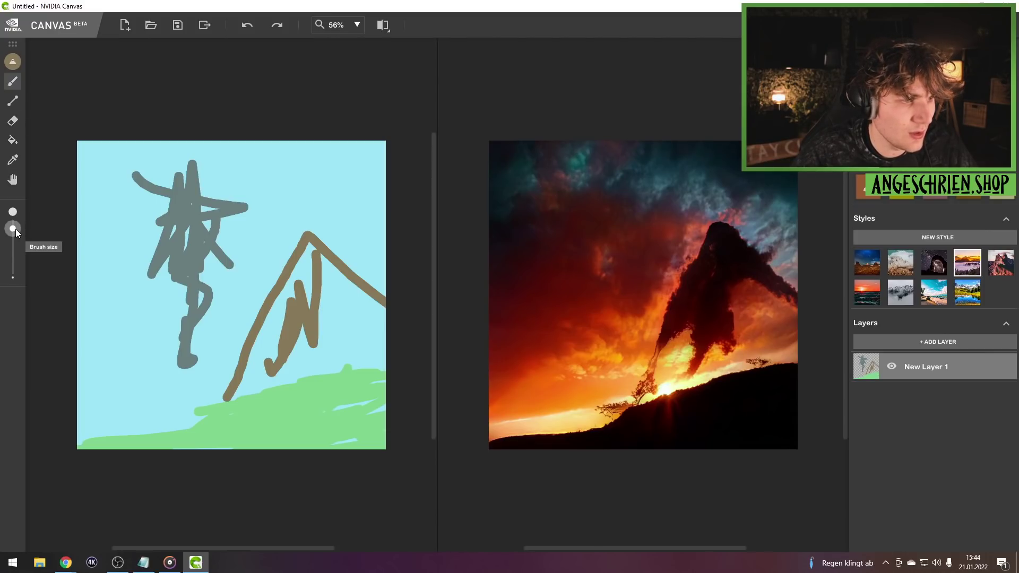
mouse_move(332, 319)
mouse_down()
mouse_move(246, 390)
mouse_move(393, 361)
mouse_move(304, 252)
mouse_move(241, 362)
mouse_up()
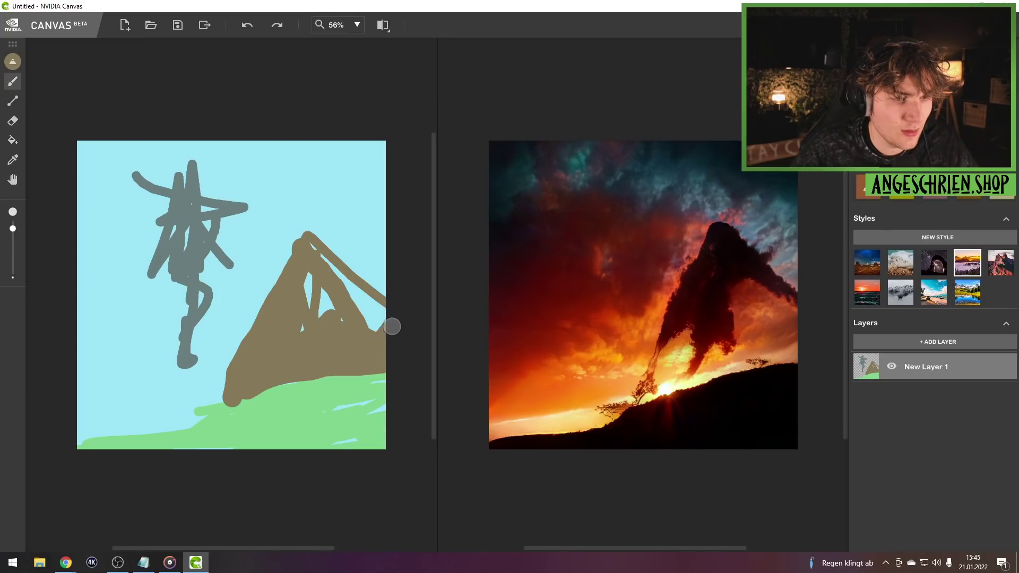
mouse_move(392, 326)
mouse_down()
mouse_move(337, 292)
mouse_move(309, 251)
mouse_move(303, 341)
mouse_move(315, 291)
mouse_move(327, 315)
mouse_move(310, 253)
mouse_move(386, 323)
mouse_move(358, 344)
mouse_move(315, 307)
mouse_move(356, 327)
mouse_move(371, 287)
mouse_up()
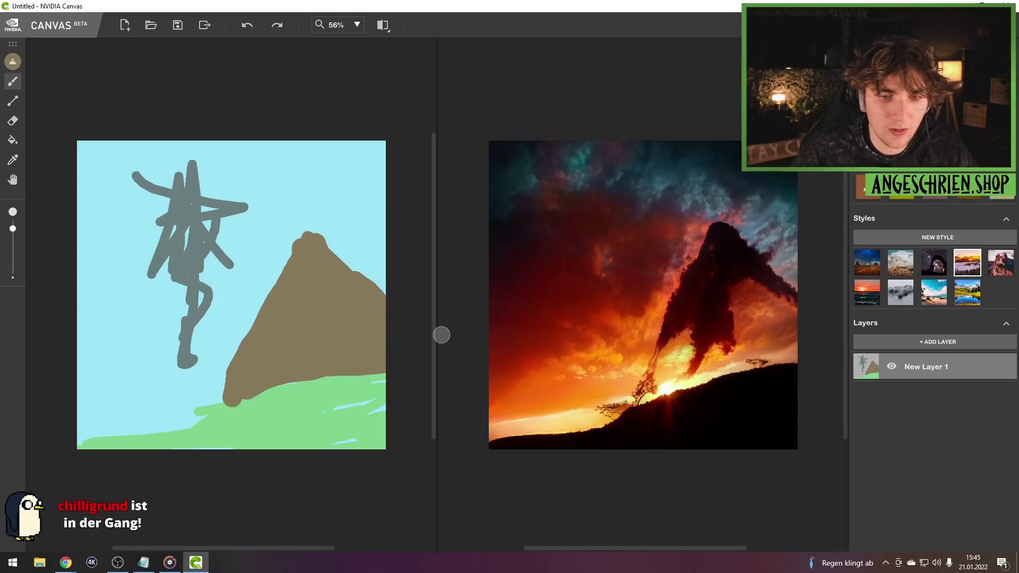
Step: Apply the red rock style and paint a blue river with olive banks across the canvas's lower-left corner
click(1001, 262)
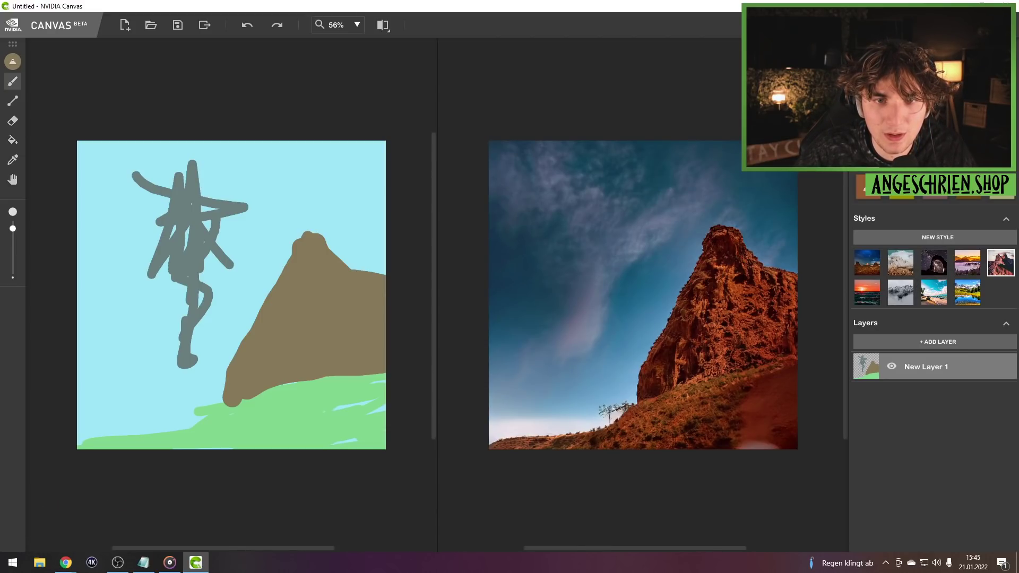
drag(80, 394, 233, 448)
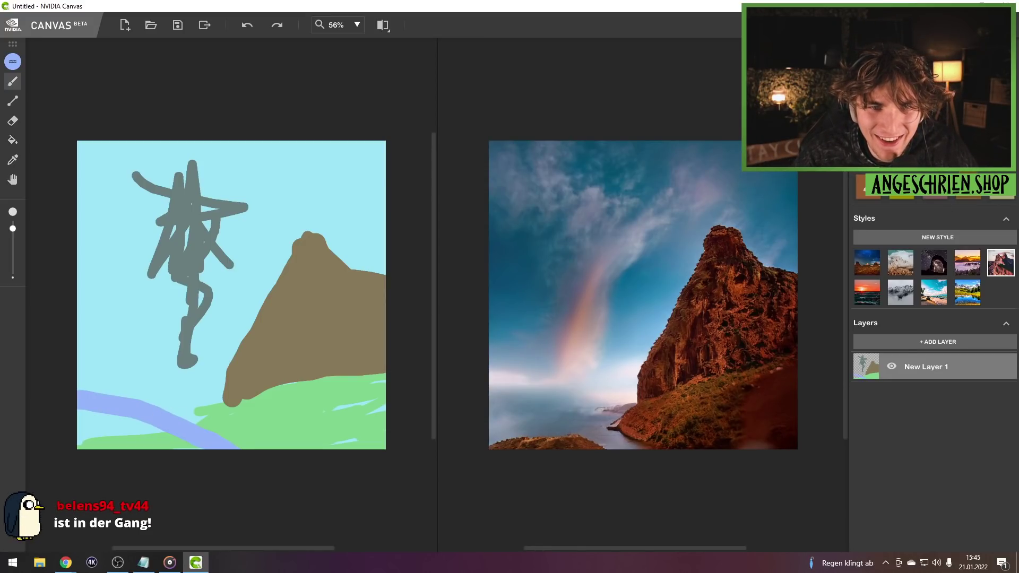
click(902, 192)
drag(204, 413, 230, 413)
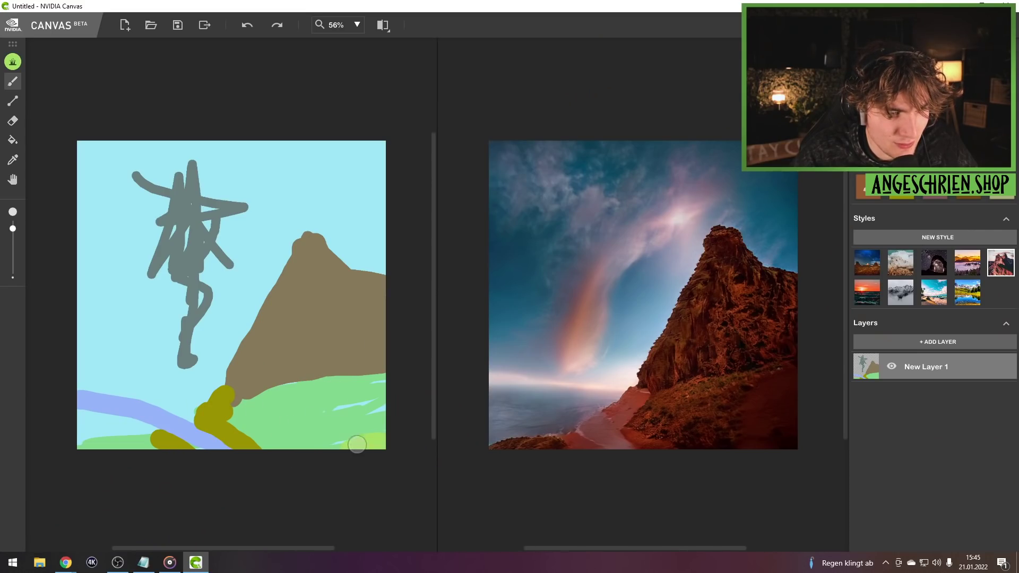
Step: Paint a light green grass patch in the hill's lower-right corner and preview the mountain lake style before restoring the red rock style
drag(357, 445, 414, 423)
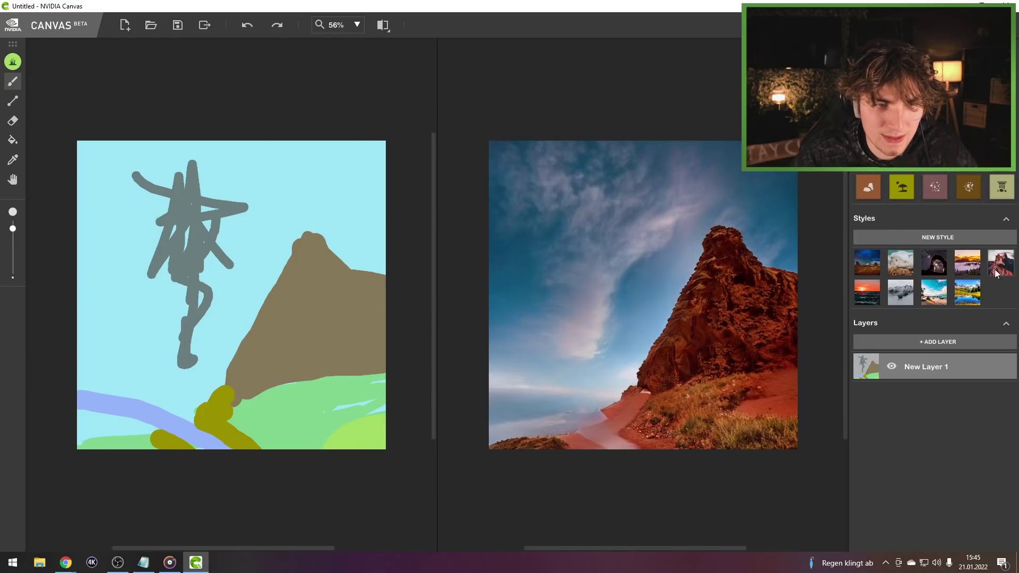
click(968, 292)
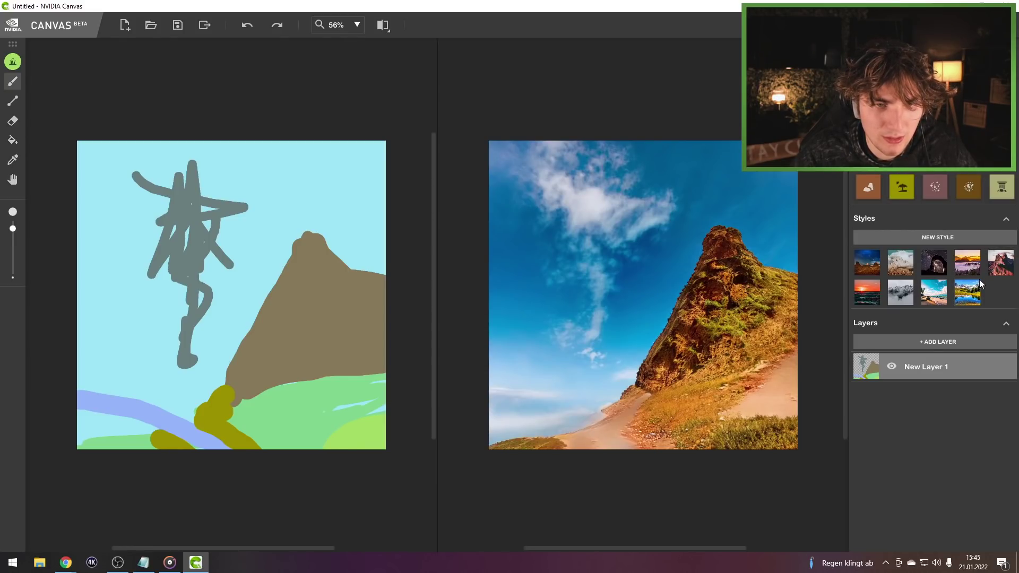
click(1001, 262)
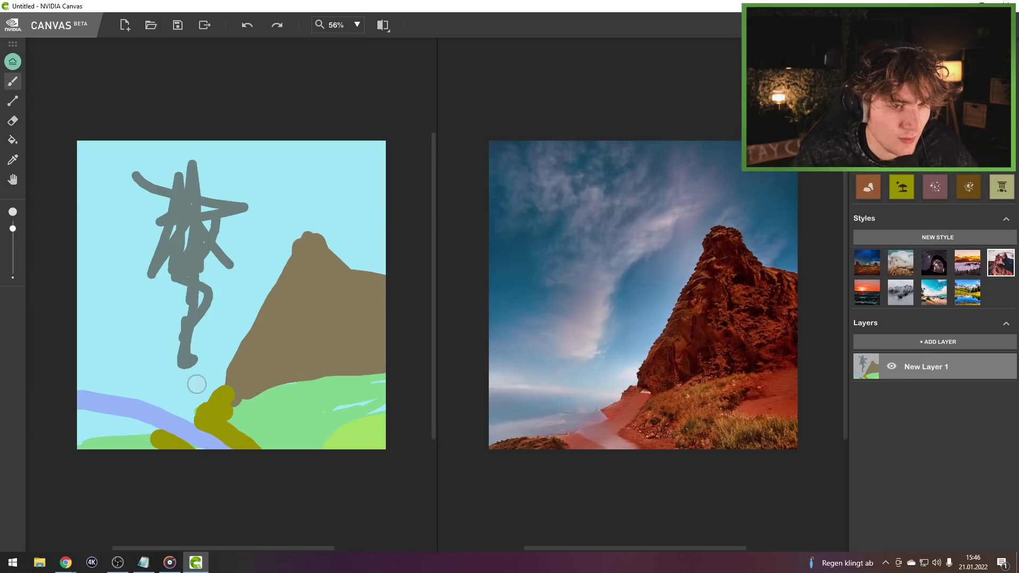
Step: Try painting teal strokes across the mountain and its foot on a second layer, and discard them
mouse_move(225, 384)
mouse_down()
mouse_move(342, 365)
mouse_move(293, 356)
mouse_move(300, 360)
mouse_move(261, 388)
mouse_move(414, 427)
mouse_up()
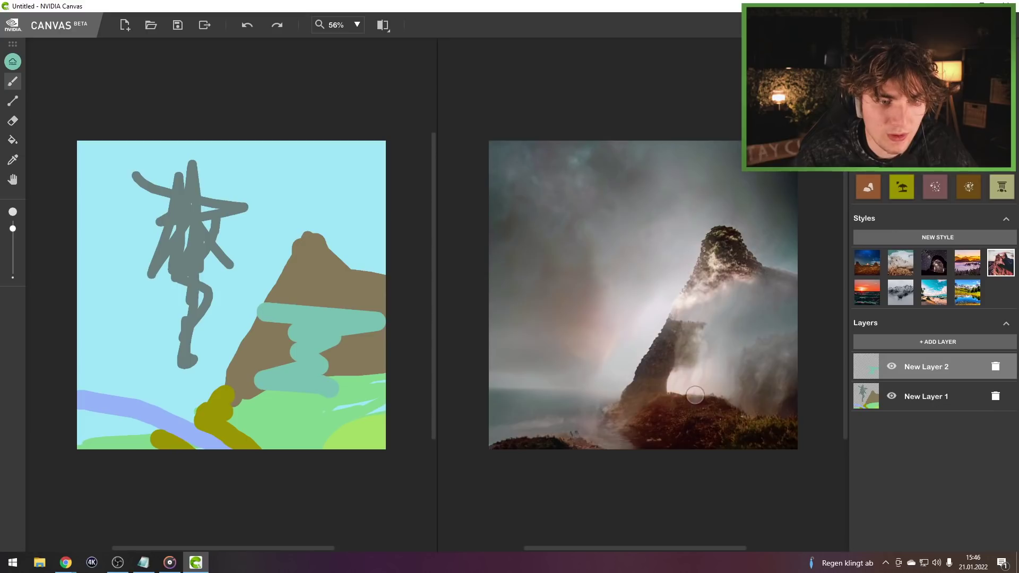
drag(695, 395, 684, 409)
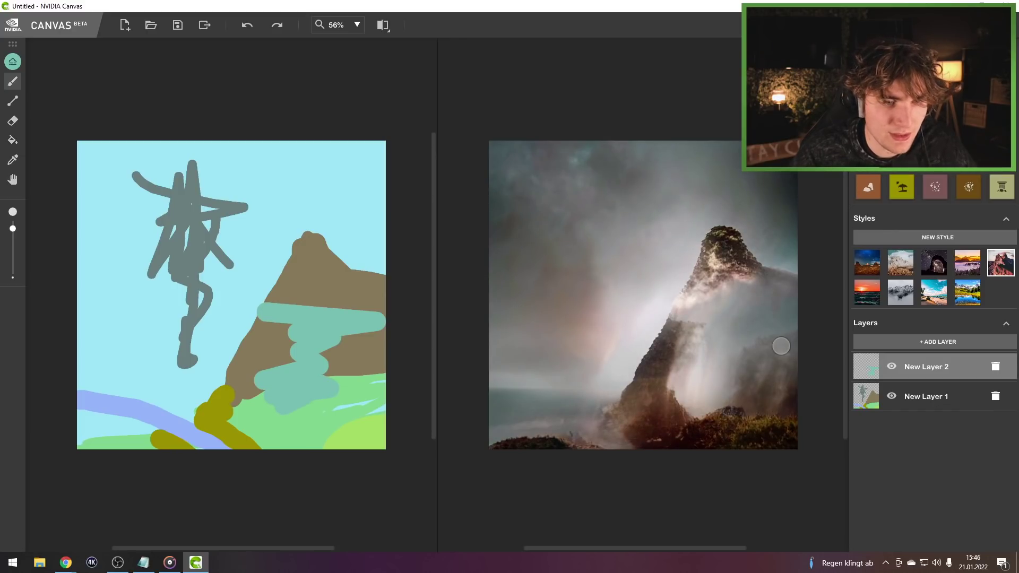
drag(738, 380, 785, 378)
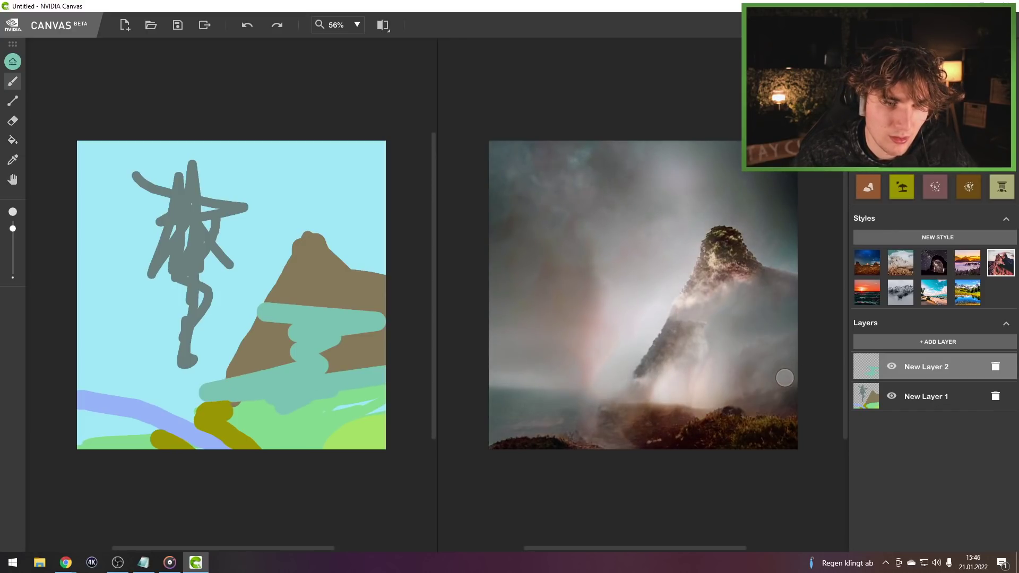
drag(614, 393, 697, 344)
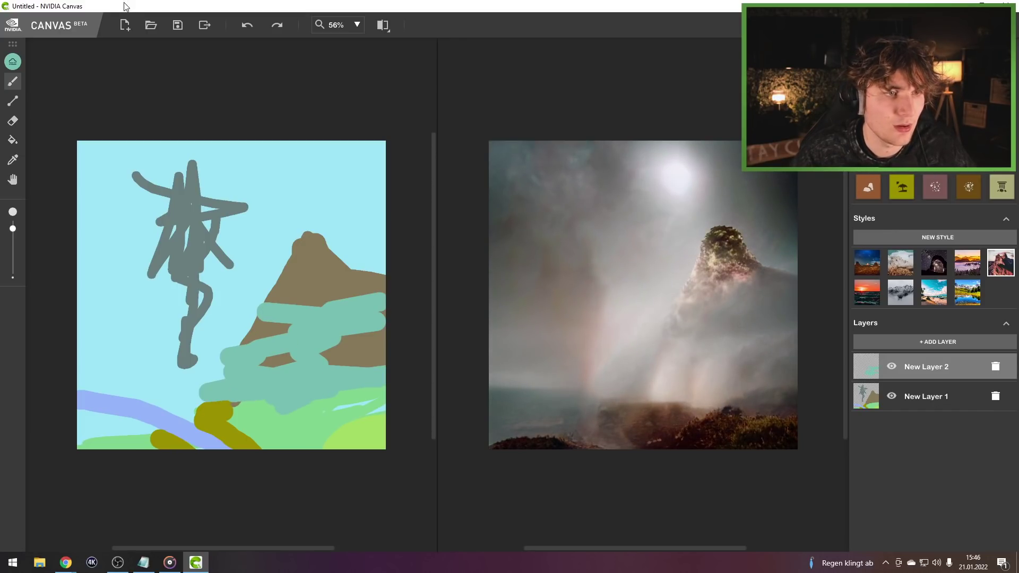
key(Delete)
click(542, 308)
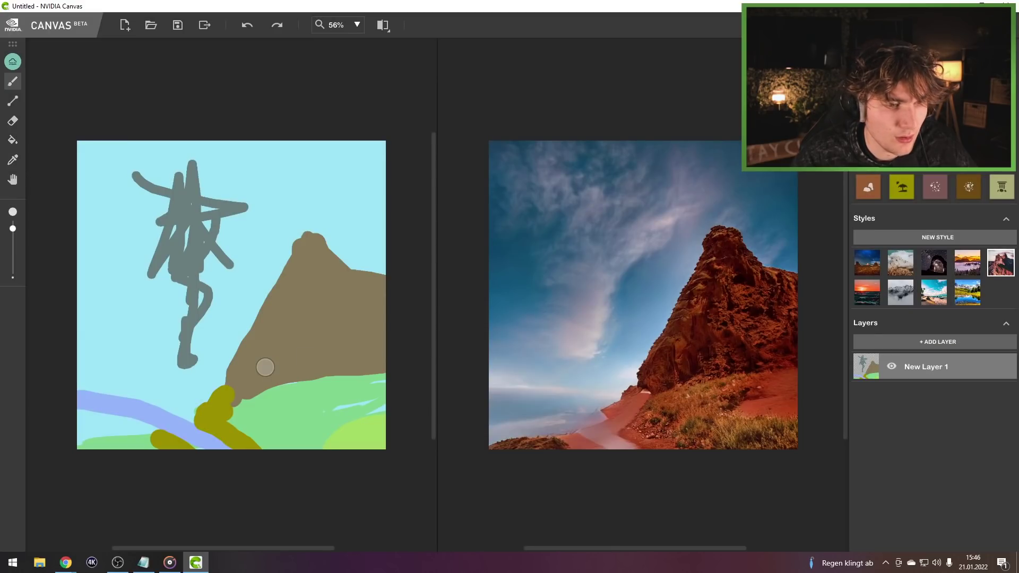
Step: Paint a thin teal band along the mountain's foot and olive ground along both sides of the river
mouse_move(366, 261)
mouse_down()
mouse_move(325, 261)
mouse_move(305, 229)
mouse_move(318, 252)
mouse_up()
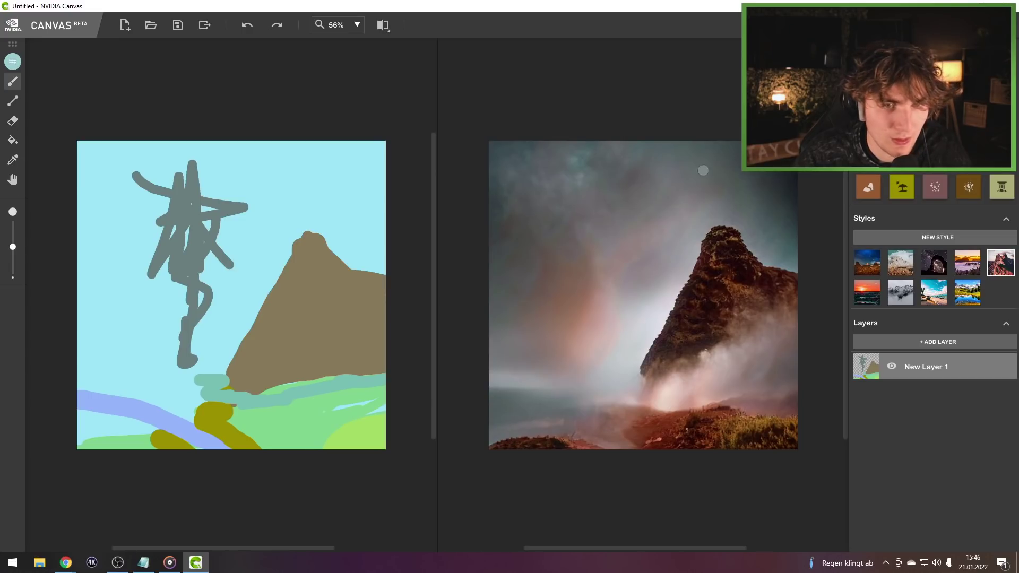
click(902, 187)
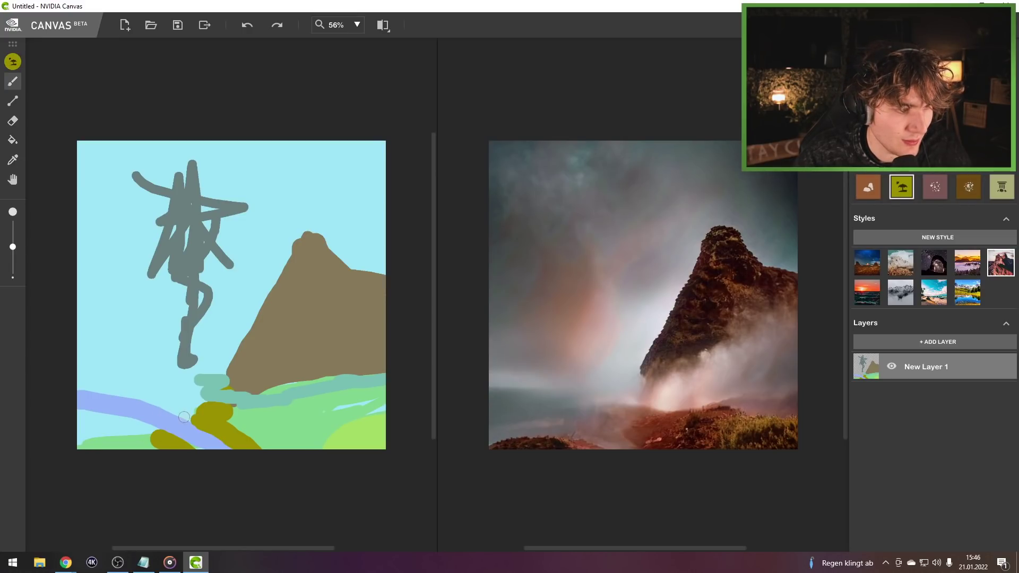
drag(184, 417, 80, 388)
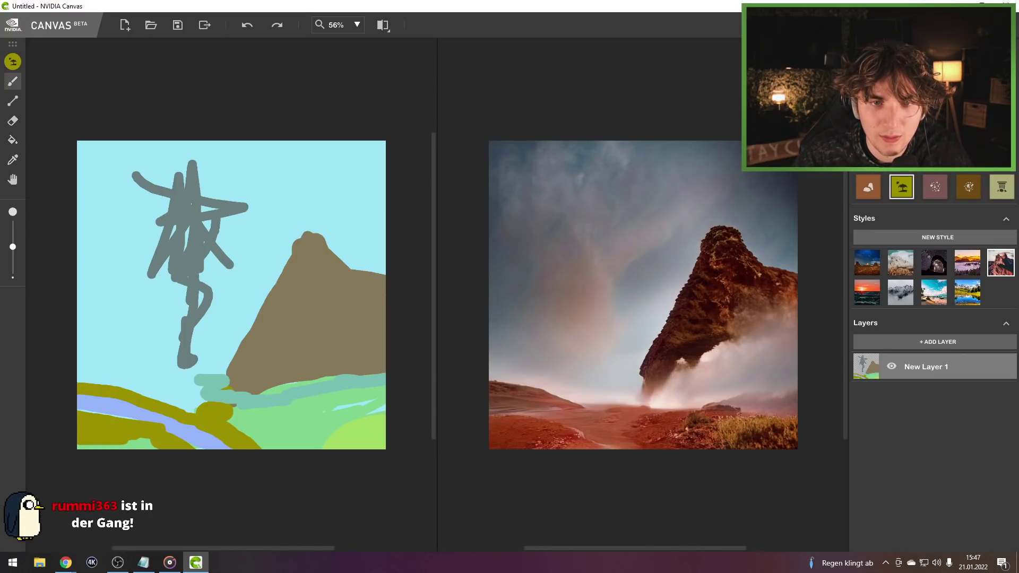
Step: Widen the blue river upward and paint a pale teal area behind it that reaches the mountain
click(868, 154)
mouse_move(150, 387)
mouse_down()
mouse_move(127, 380)
mouse_move(106, 390)
mouse_move(132, 373)
mouse_up()
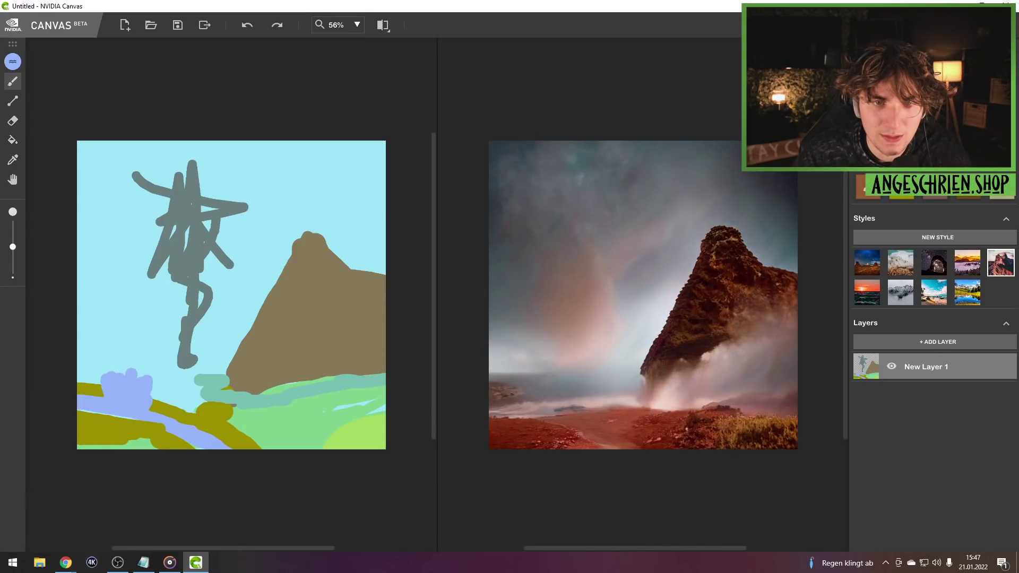
click(869, 79)
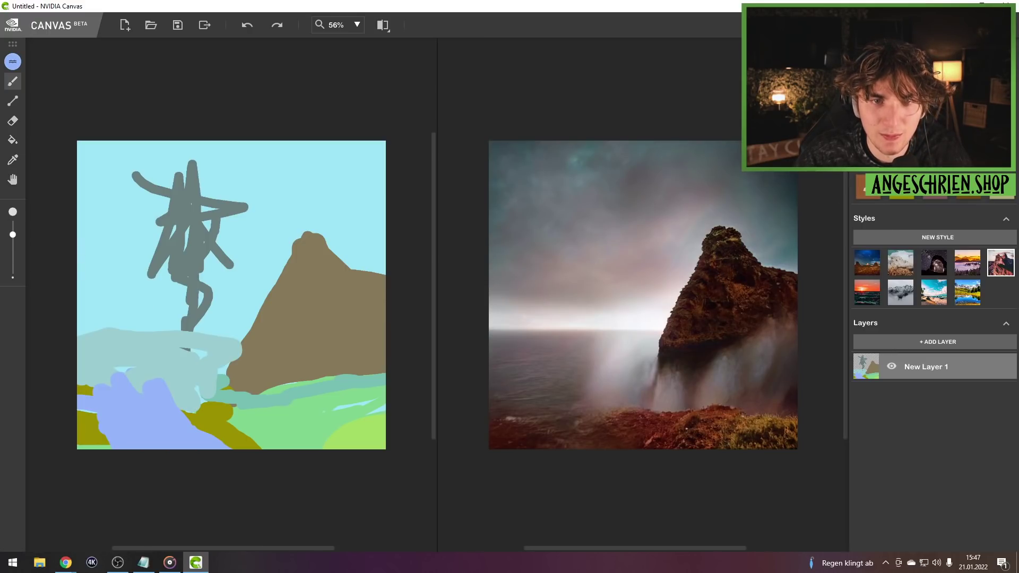
Step: Add brown stone strokes around the pale teal area beside the mountain
click(868, 186)
drag(114, 324, 120, 319)
drag(204, 287, 207, 361)
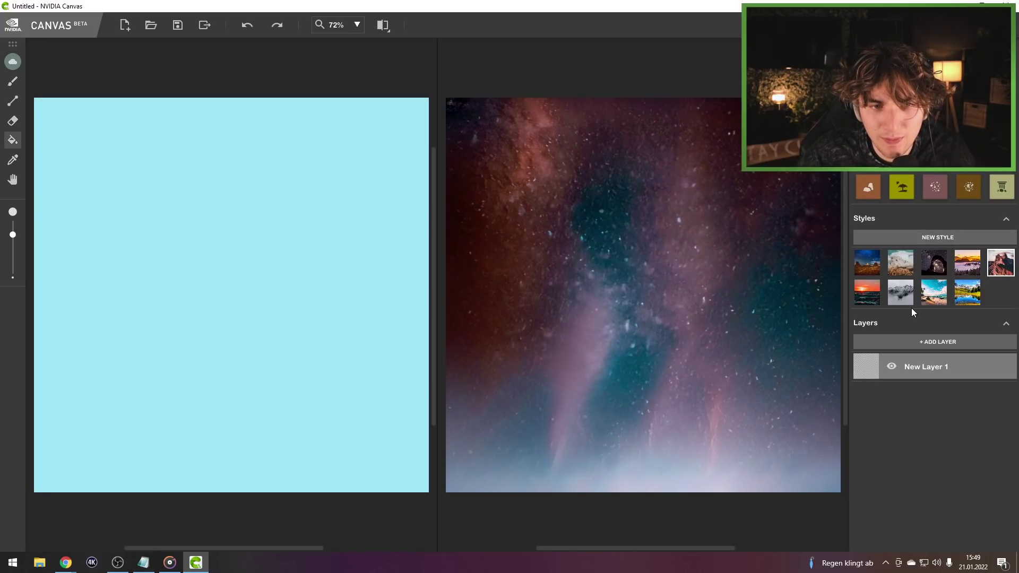
Step: Apply the misty grey style to the blank sky canvas and cover its lower third with green forest
click(909, 301)
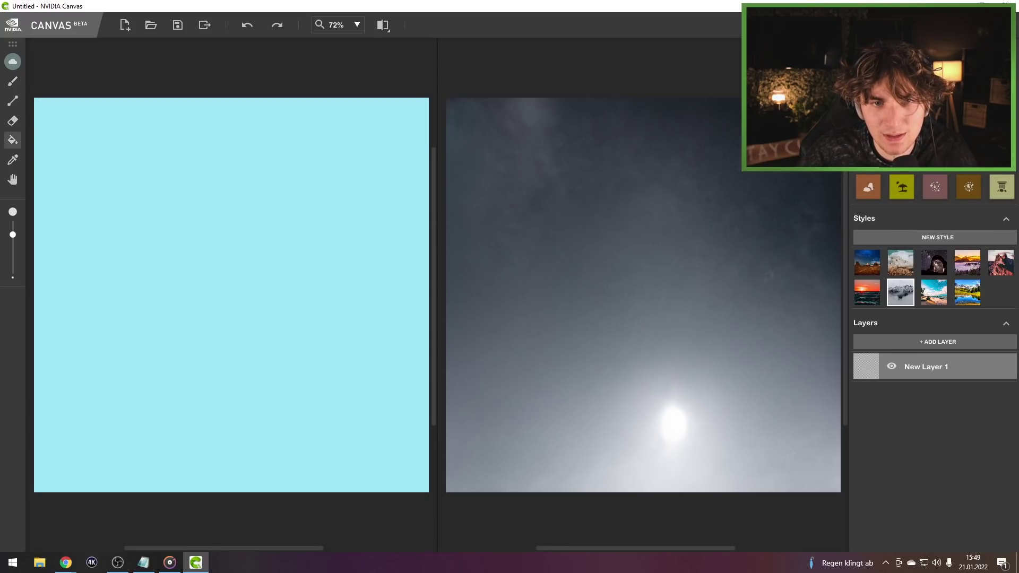
key(b)
key(ctrl+y)
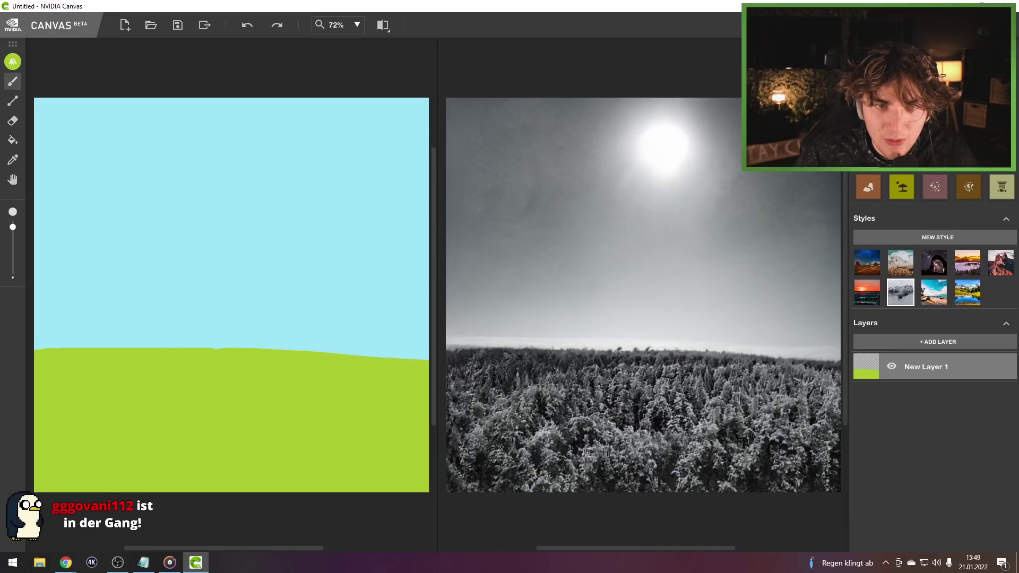
click(868, 154)
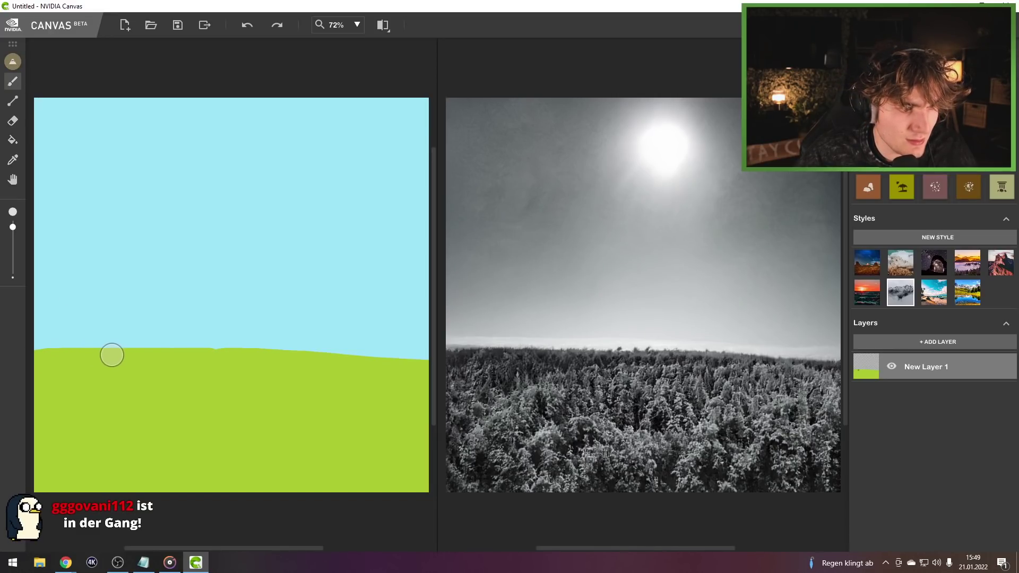
mouse_move(112, 355)
mouse_down()
mouse_move(164, 289)
mouse_move(212, 141)
mouse_move(228, 136)
mouse_move(374, 356)
mouse_up()
mouse_move(178, 322)
mouse_down()
mouse_move(219, 187)
mouse_move(241, 298)
mouse_move(252, 253)
mouse_move(366, 377)
mouse_move(246, 298)
mouse_move(153, 342)
mouse_move(304, 357)
mouse_move(272, 320)
mouse_up()
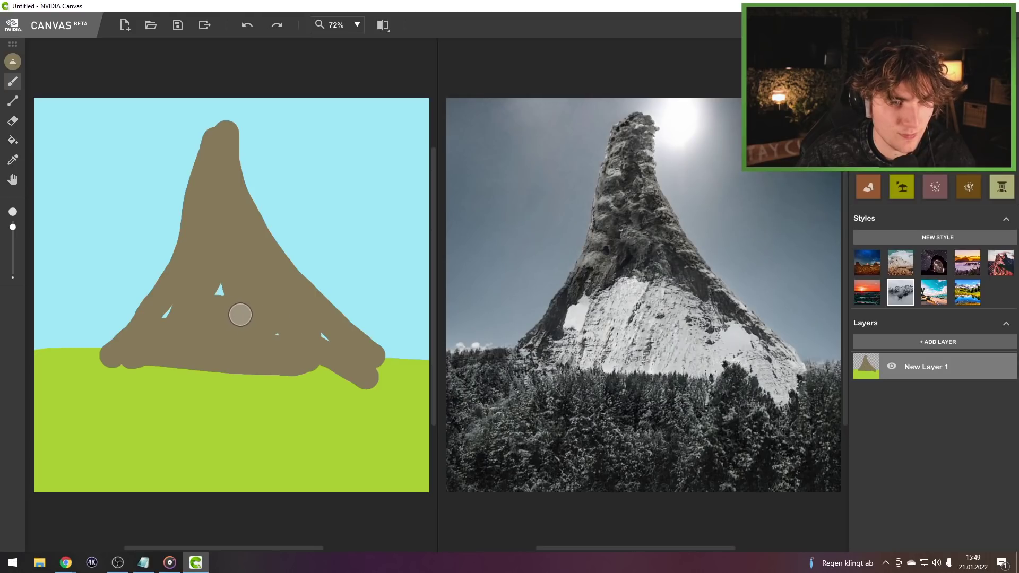
click(247, 25)
click(247, 25)
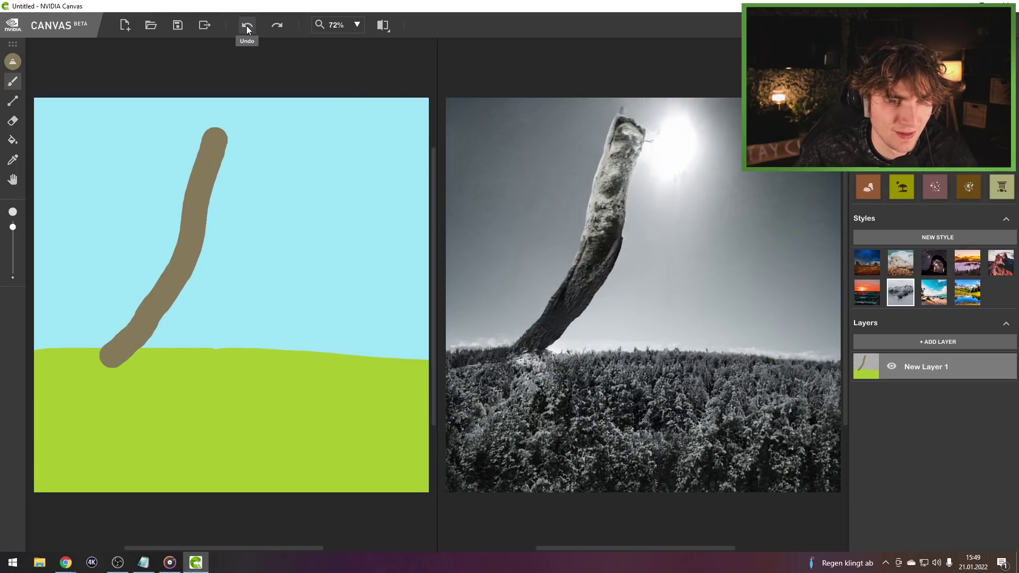
click(247, 25)
Step: Paint a small brown mountain with a long right slope on the horizon and, on a new layer, a teal fog band across its foot
mouse_move(155, 347)
mouse_down()
mouse_move(232, 262)
mouse_move(302, 345)
mouse_move(254, 329)
mouse_up()
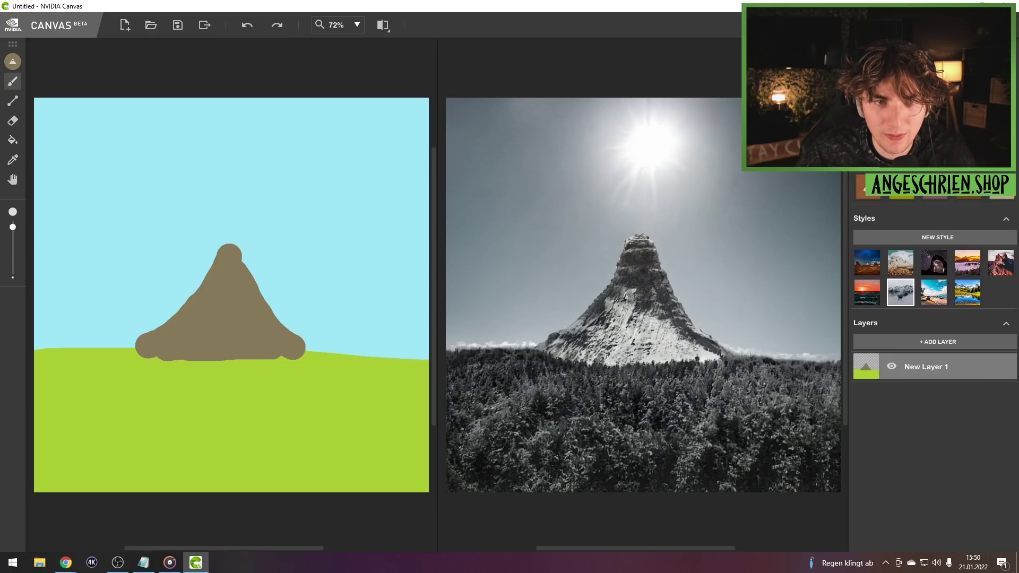
click(936, 344)
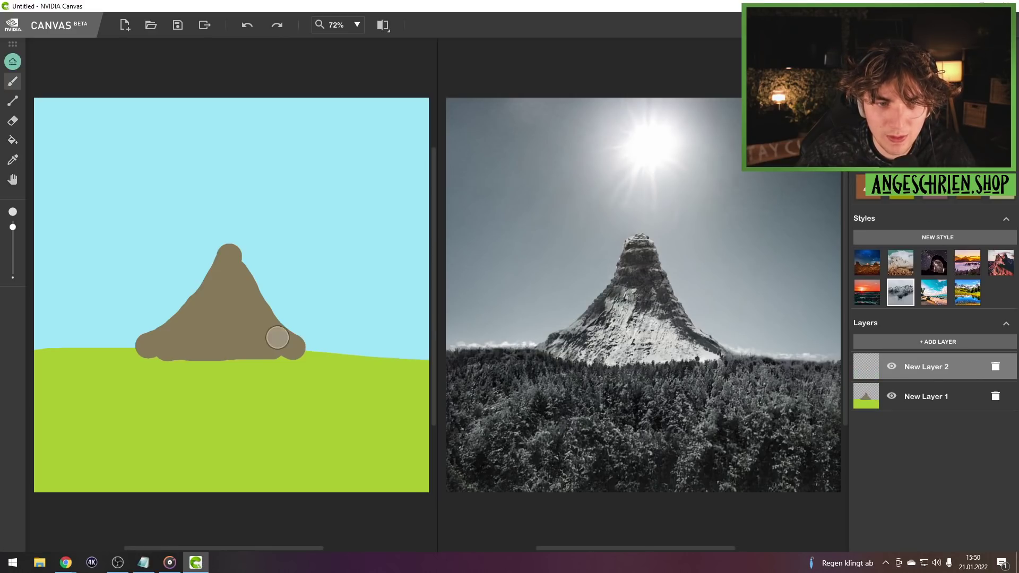
drag(34, 347, 392, 338)
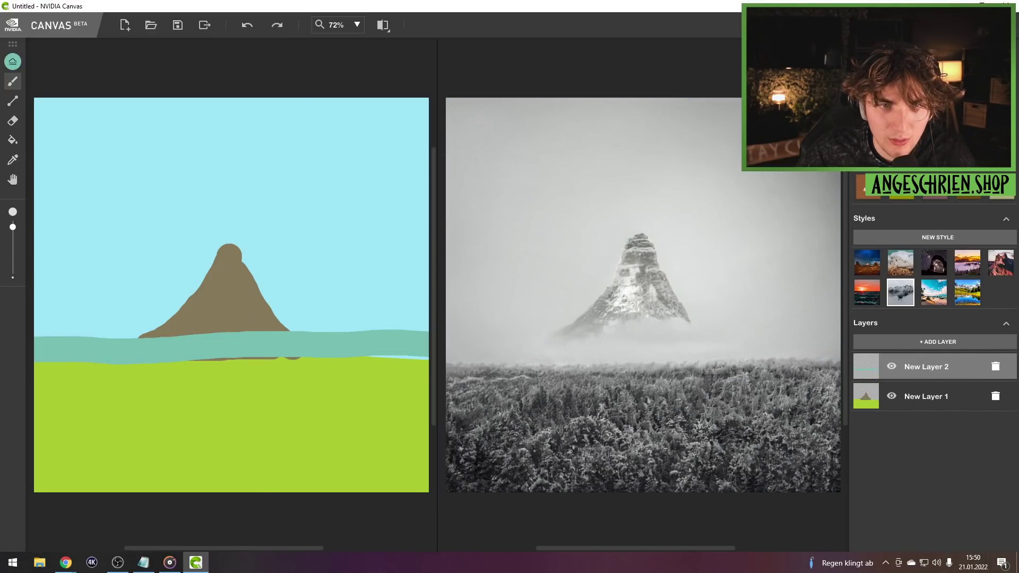
drag(227, 262, 321, 329)
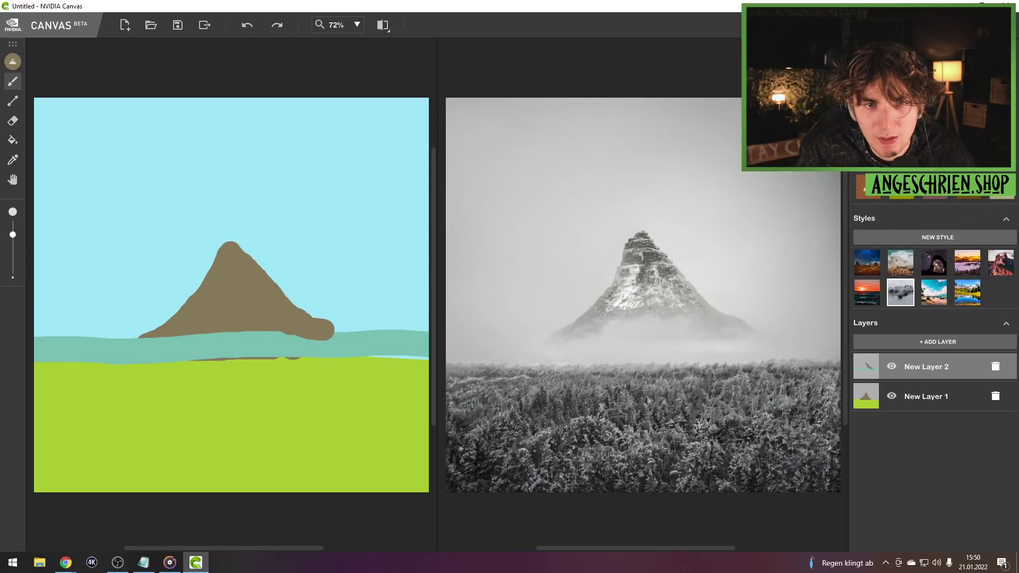
Step: Paint a blue river winding from the fog to the canvas's lower edge, plus light blue snow patches at the forest's lower left and right edge
click(881, 117)
drag(236, 359, 153, 485)
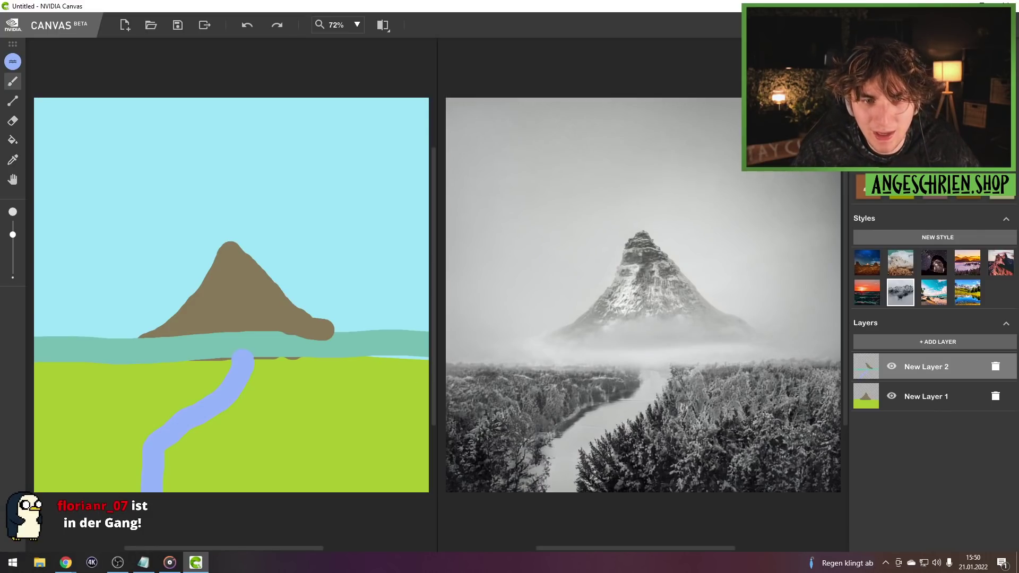
click(902, 133)
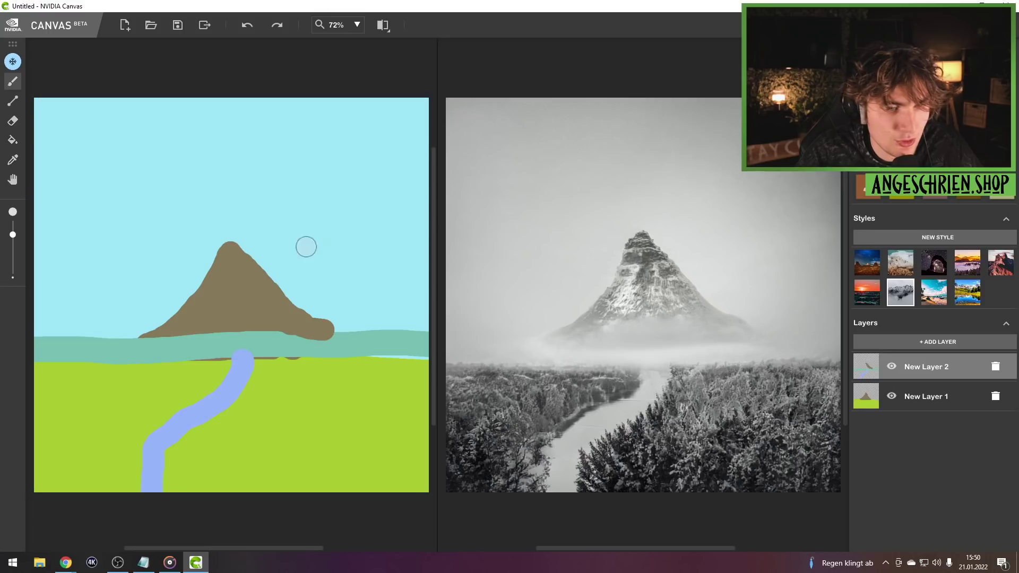
mouse_move(110, 353)
mouse_down()
mouse_move(75, 405)
mouse_move(53, 478)
mouse_up()
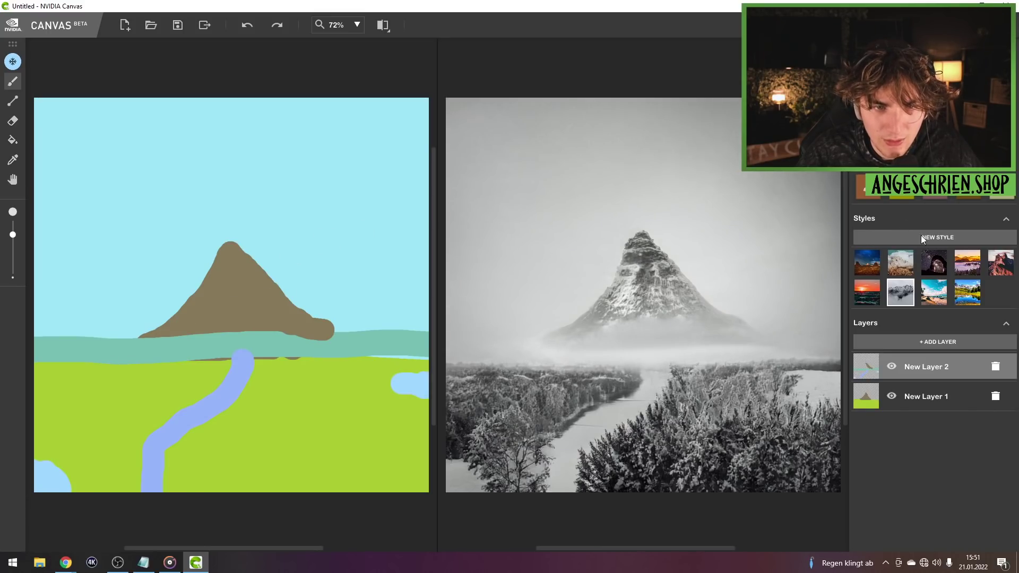
Step: Add two brown stone dots, one on the right snow patch and one in the forest's lower right
click(868, 186)
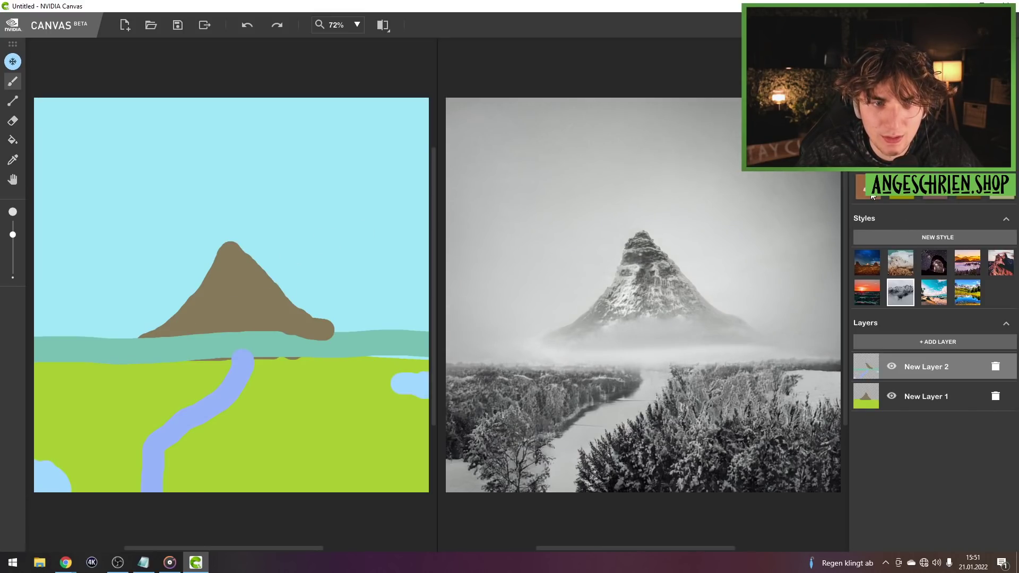
click(421, 389)
click(379, 471)
Step: Try the pale cloud, mountain lake, red rock and red sunset styles on the landscape, and return to the misty grey style
click(897, 270)
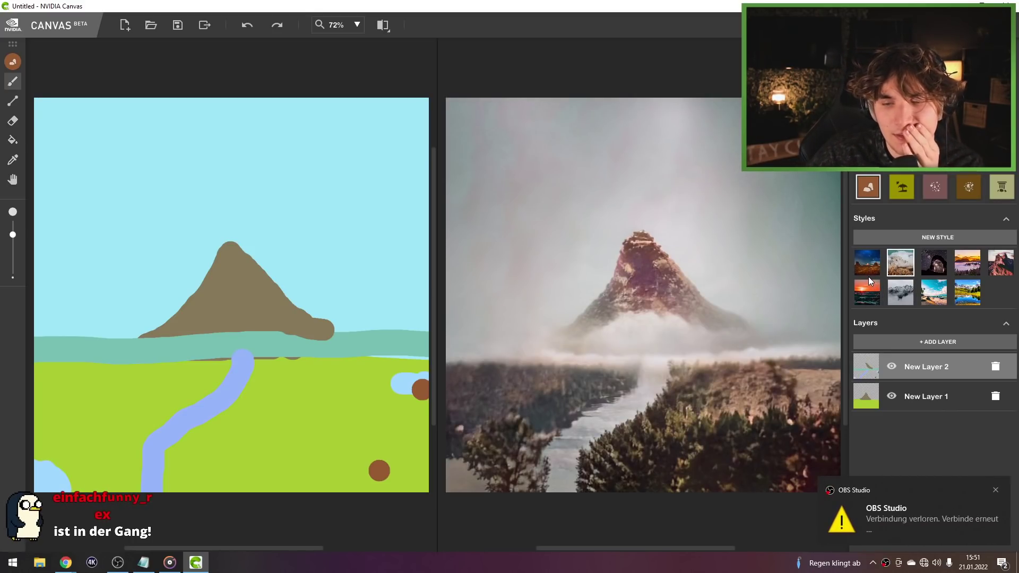
click(967, 298)
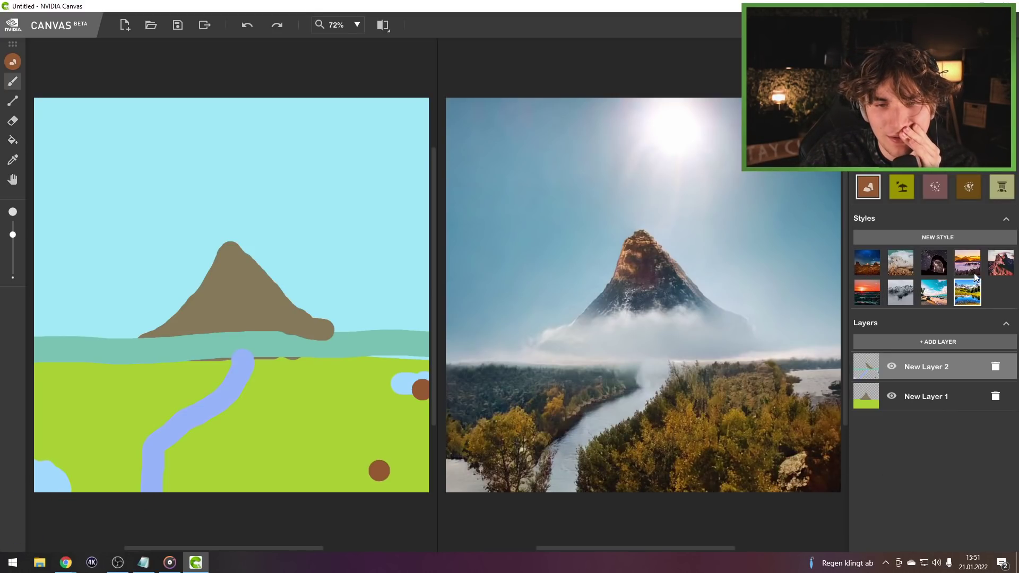
click(996, 263)
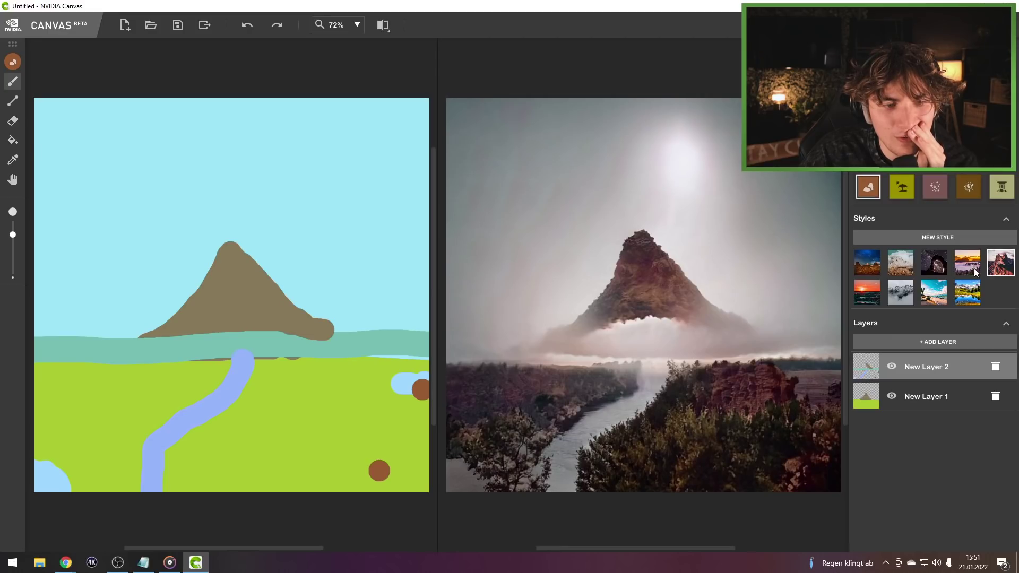
click(859, 296)
click(897, 293)
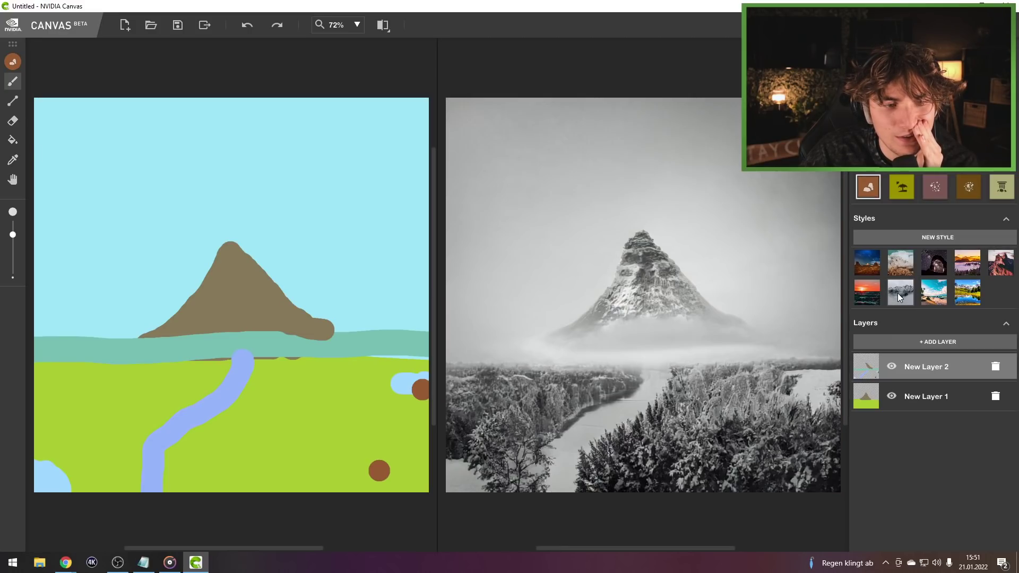